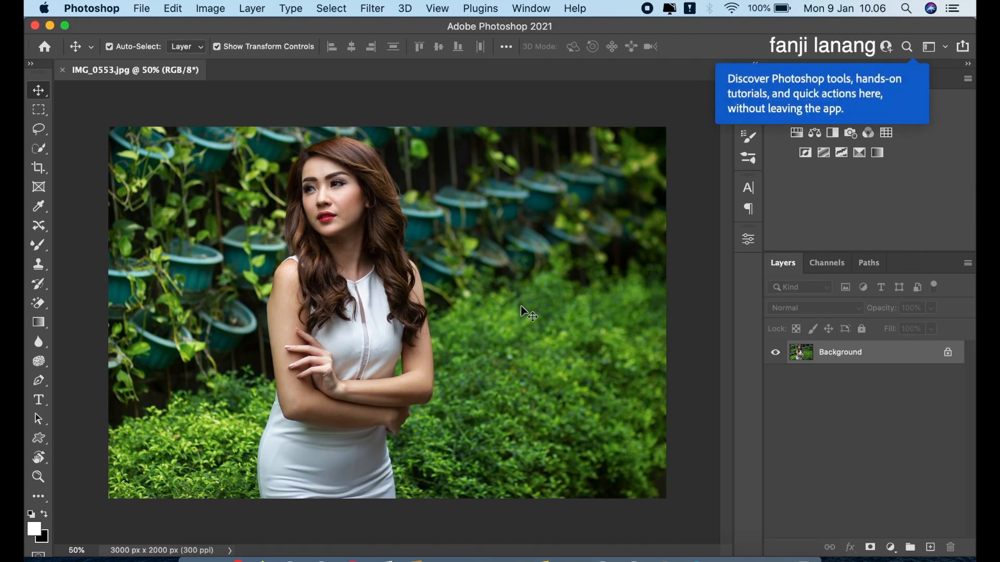
- Duplicate the Background layer and apply Shadows/Highlights to the copy with shadows 35% and highlights 0%, using the reduced options
left_click_drag(906, 357, 935, 545)
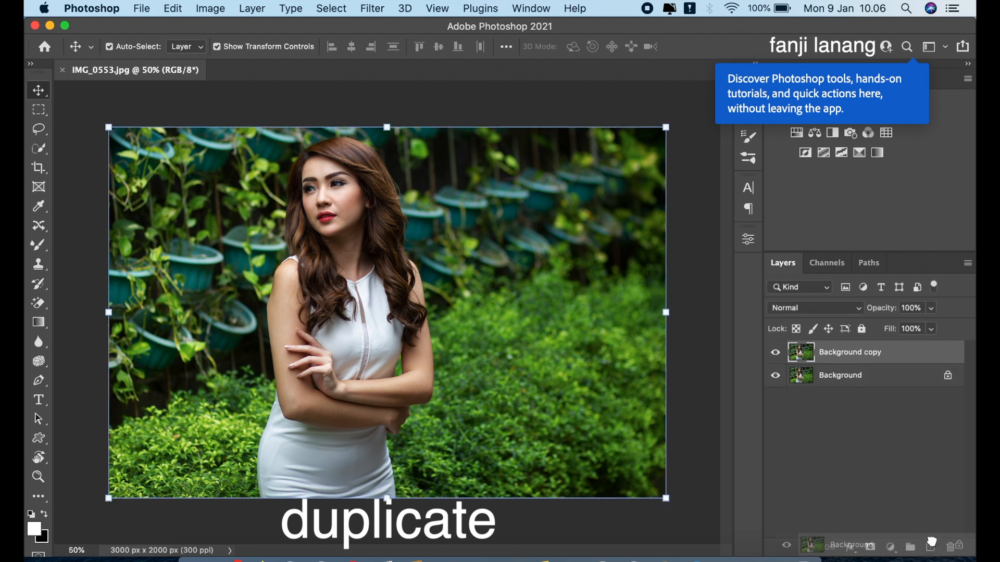
left_click(876, 359)
left_click(206, 9)
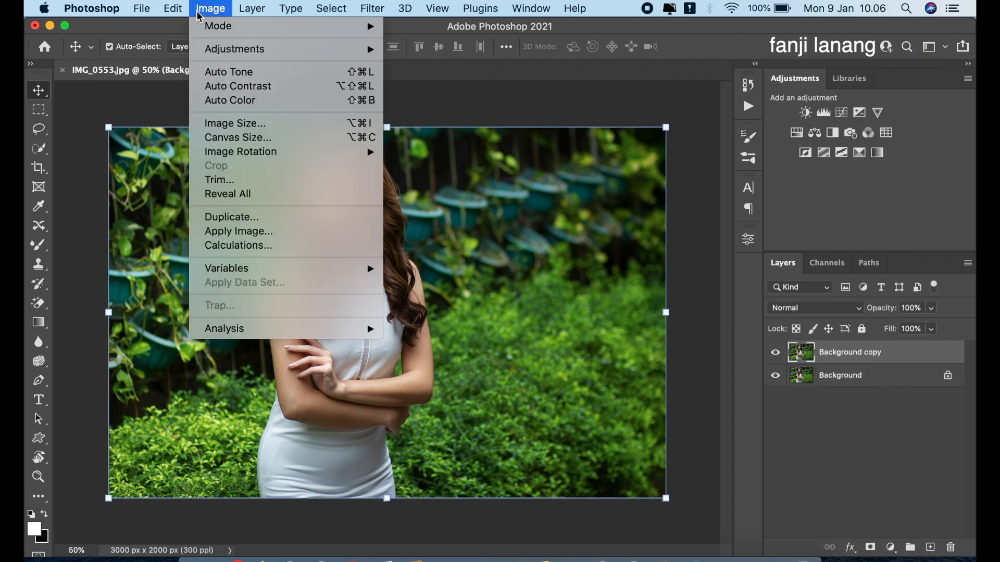
mouse_move(374, 49)
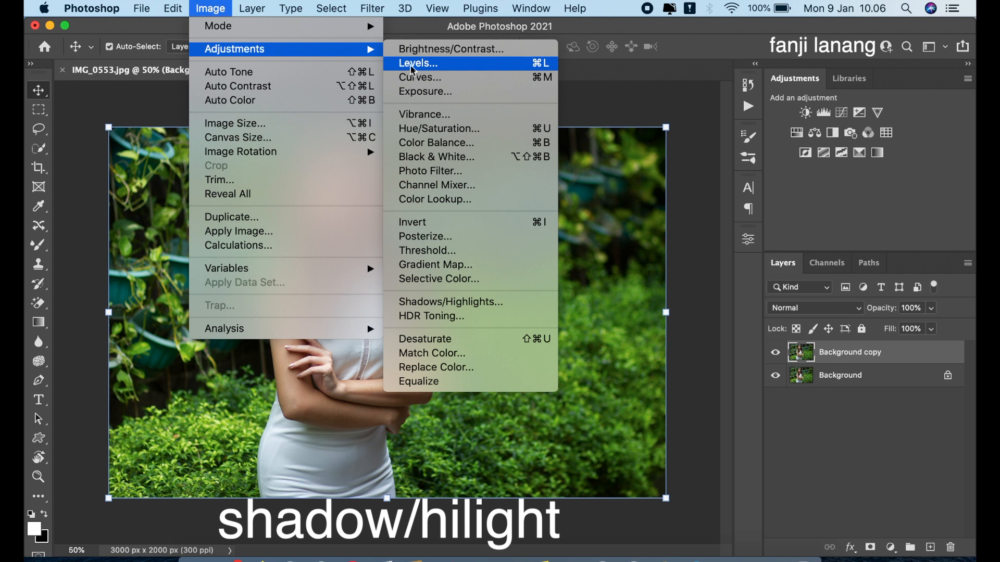
left_click(458, 302)
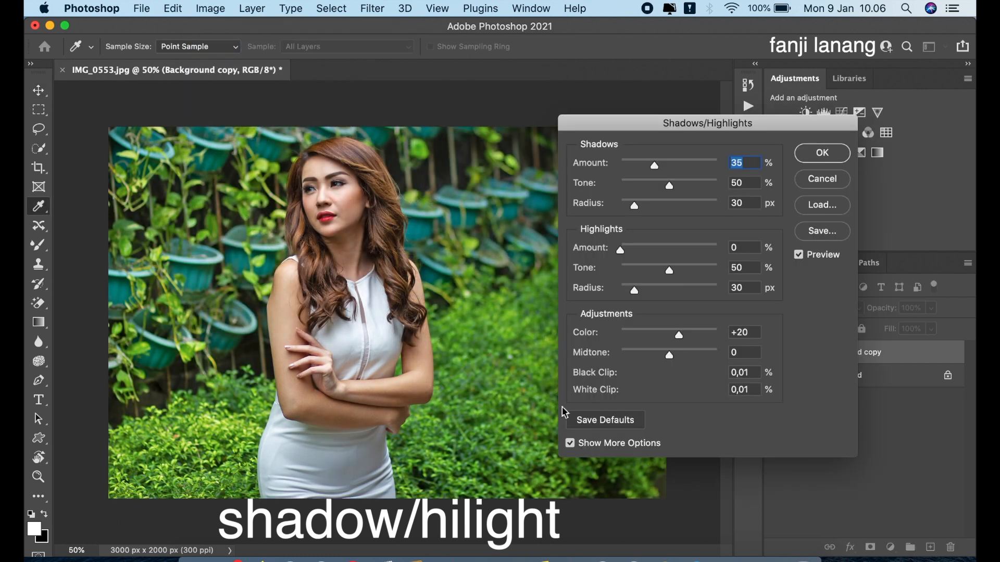
left_click(570, 443)
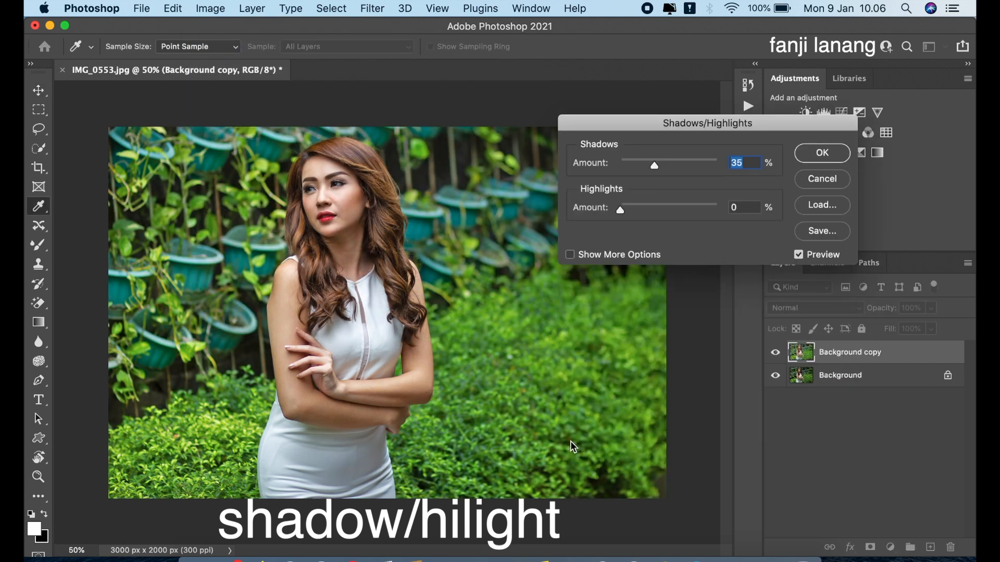
left_click(582, 255)
left_click(815, 162)
key("v")
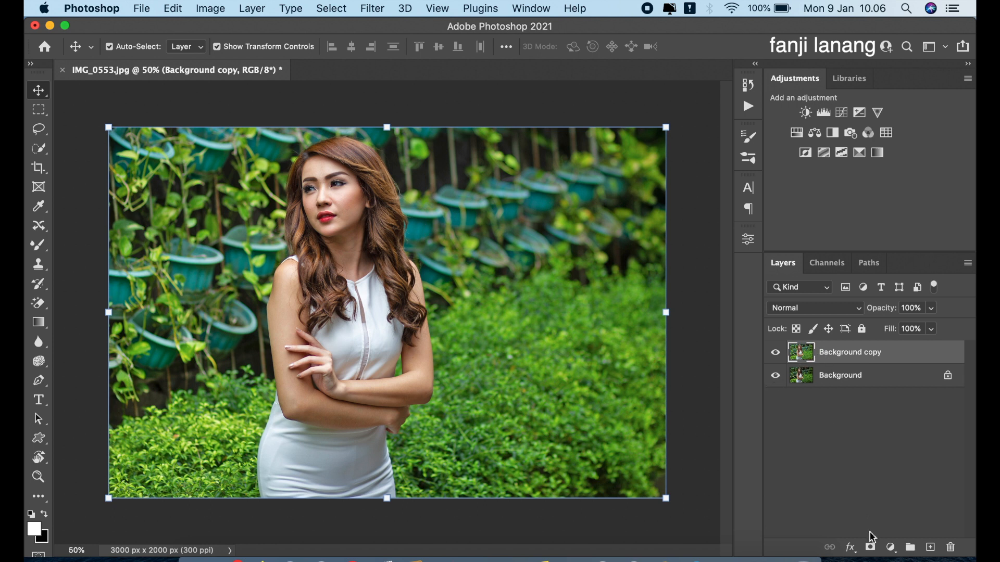
- Add a layer mask to the Background copy layer and invert it to black
left_click(870, 548)
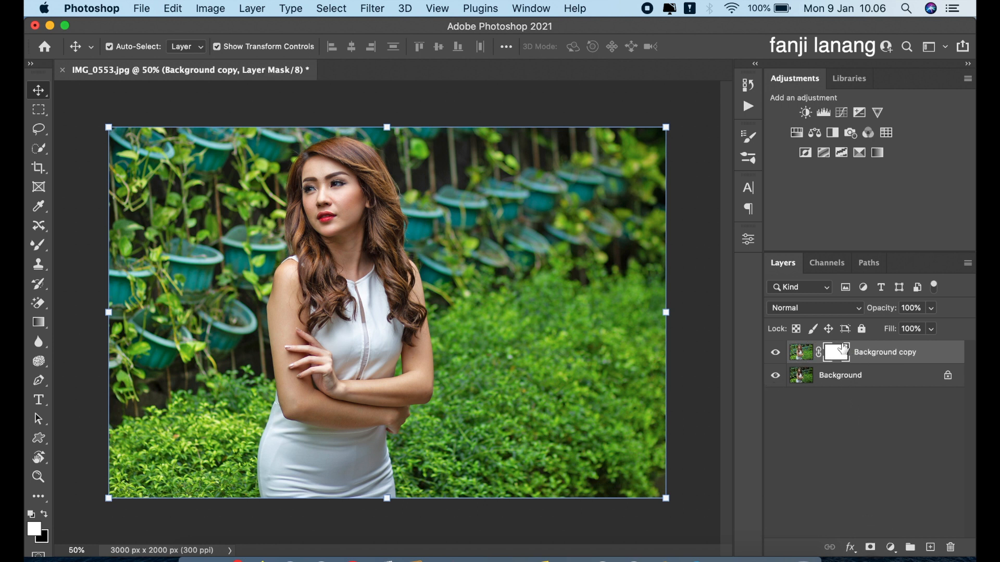
left_click(219, 14)
mouse_move(352, 51)
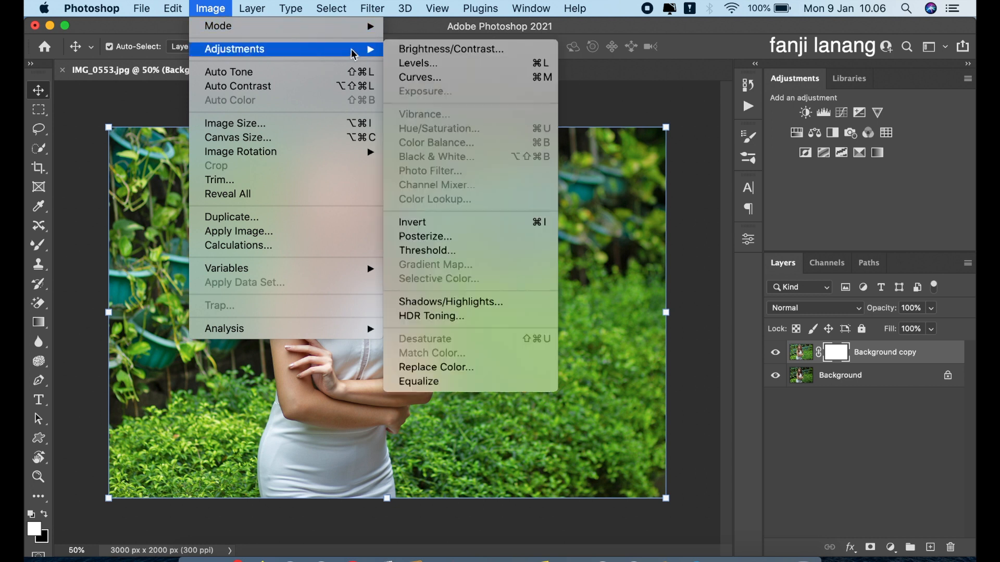
left_click(465, 225)
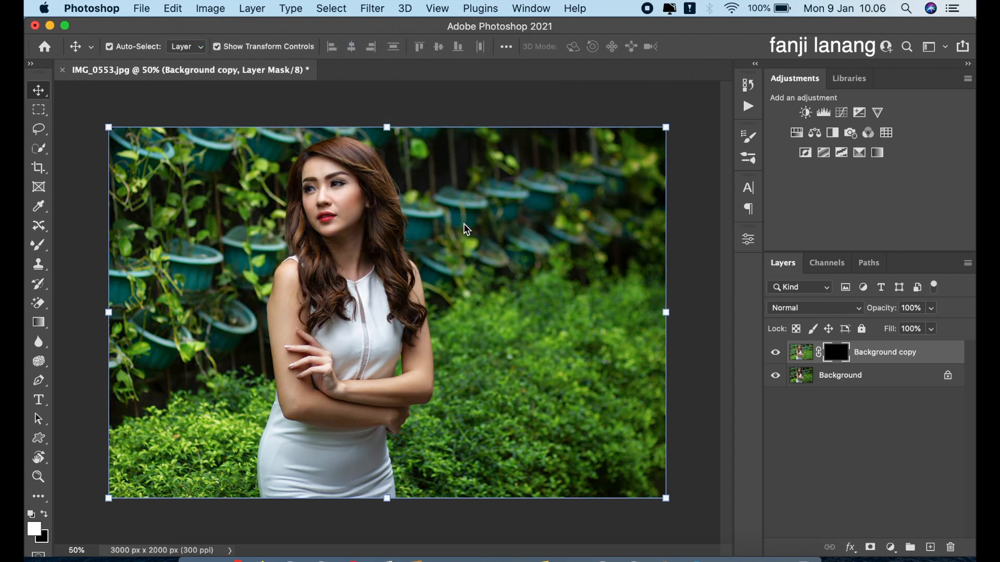
- Paint the mask white over the woman's face, neck and arms with a soft round brush sized 400 down to 200, and compare layer visibility
left_click(41, 250)
left_click(98, 243)
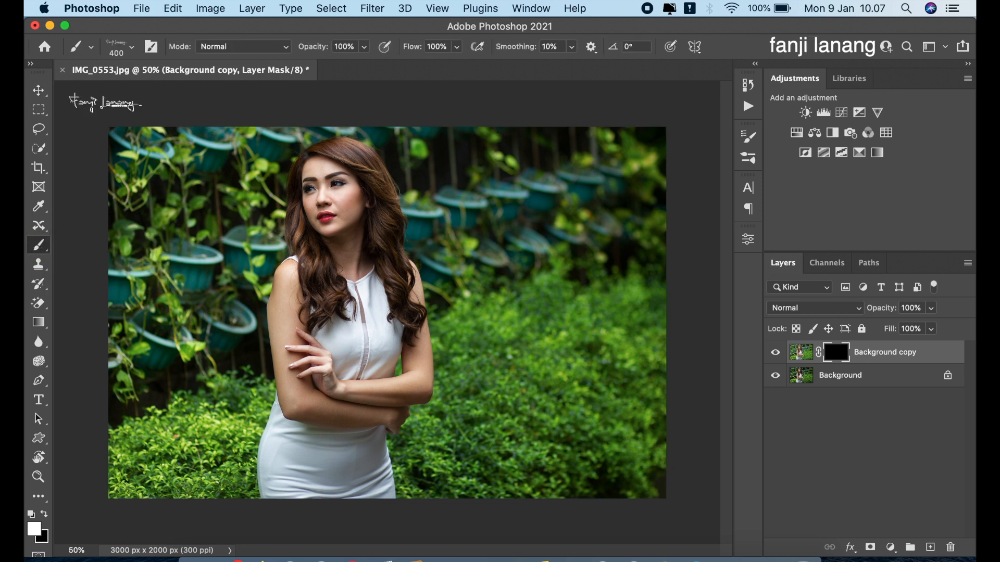
left_click(130, 52)
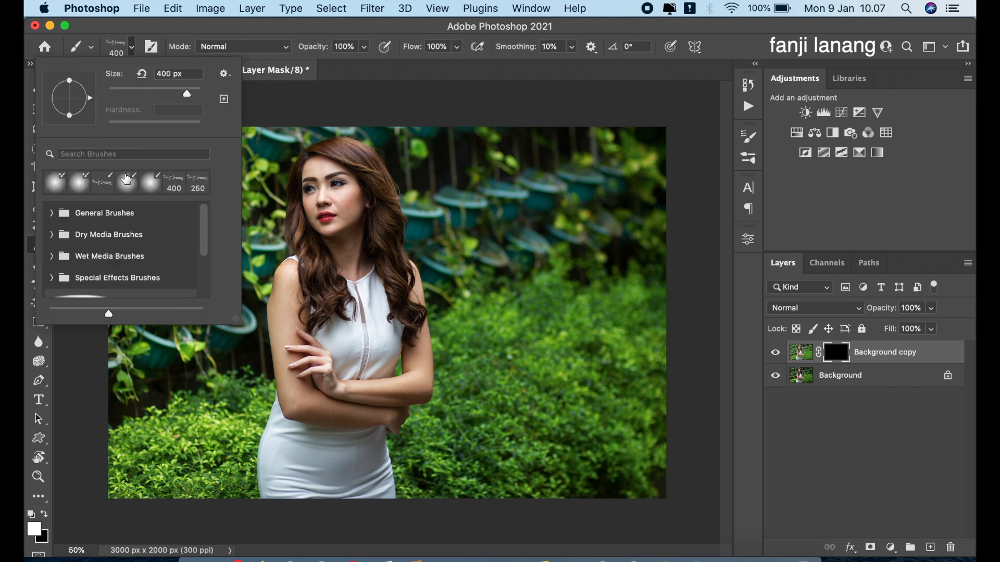
left_click(125, 181)
left_click(363, 50)
left_click_drag(368, 63, 451, 78)
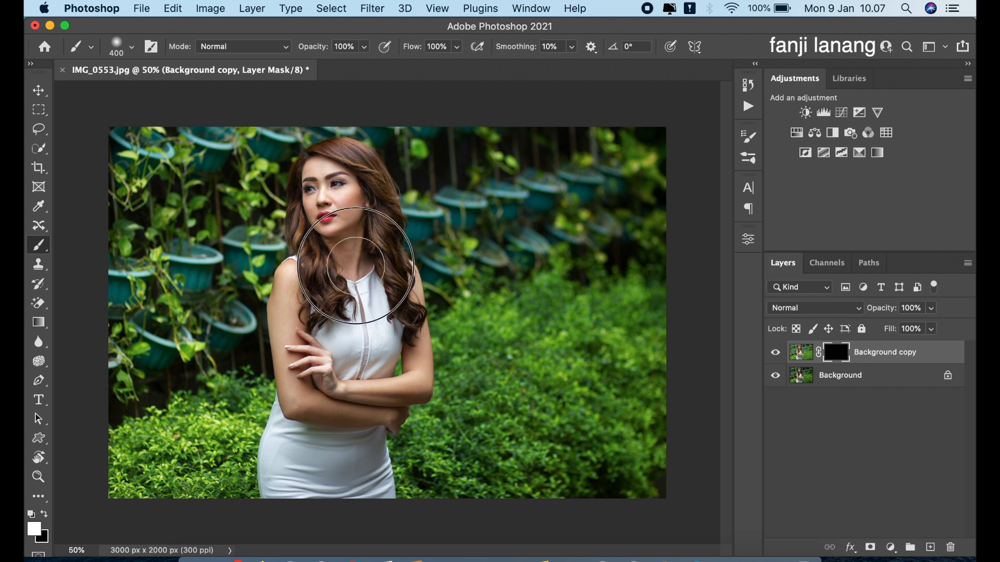
left_click_drag(341, 211, 341, 224)
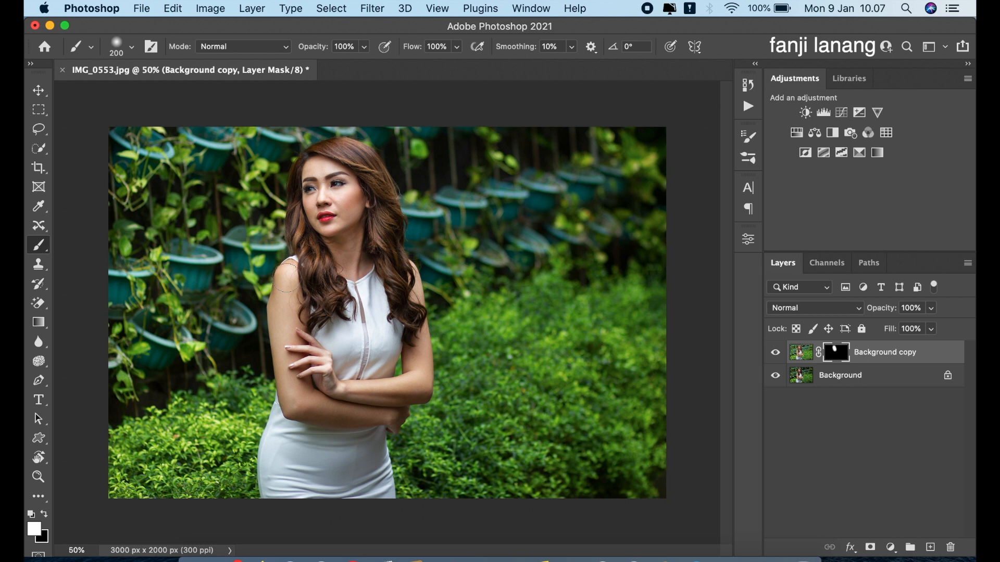
mouse_move(322, 410)
left_mouse_down()
mouse_move(397, 416)
mouse_move(415, 394)
mouse_move(331, 390)
mouse_move(301, 342)
mouse_move(347, 389)
mouse_move(382, 398)
mouse_move(420, 391)
mouse_move(419, 333)
left_mouse_up()
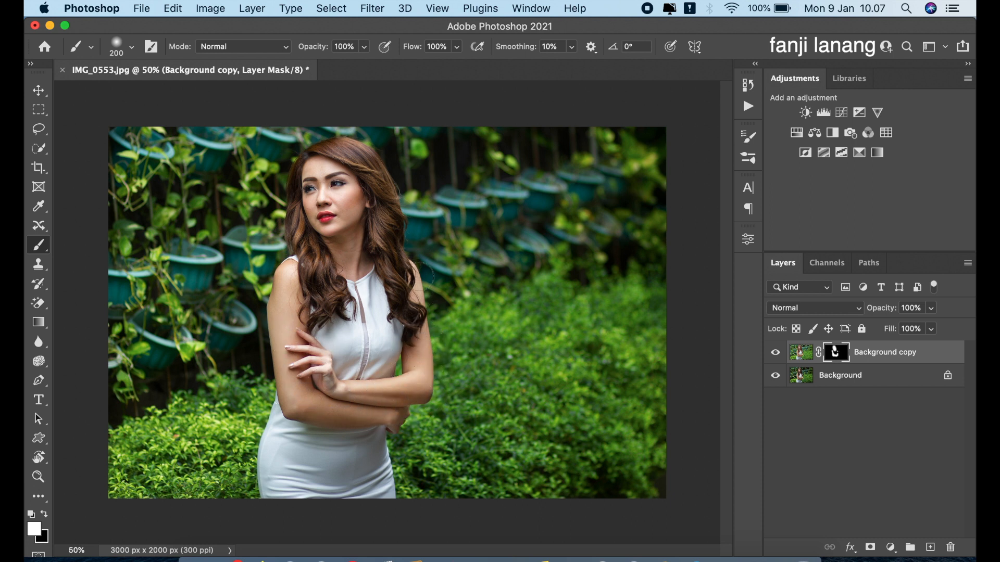
mouse_move(281, 272)
left_mouse_down()
mouse_move(296, 314)
mouse_move(284, 333)
mouse_move(303, 322)
left_mouse_up()
mouse_move(350, 259)
left_mouse_down()
mouse_move(355, 202)
mouse_move(337, 183)
left_mouse_up()
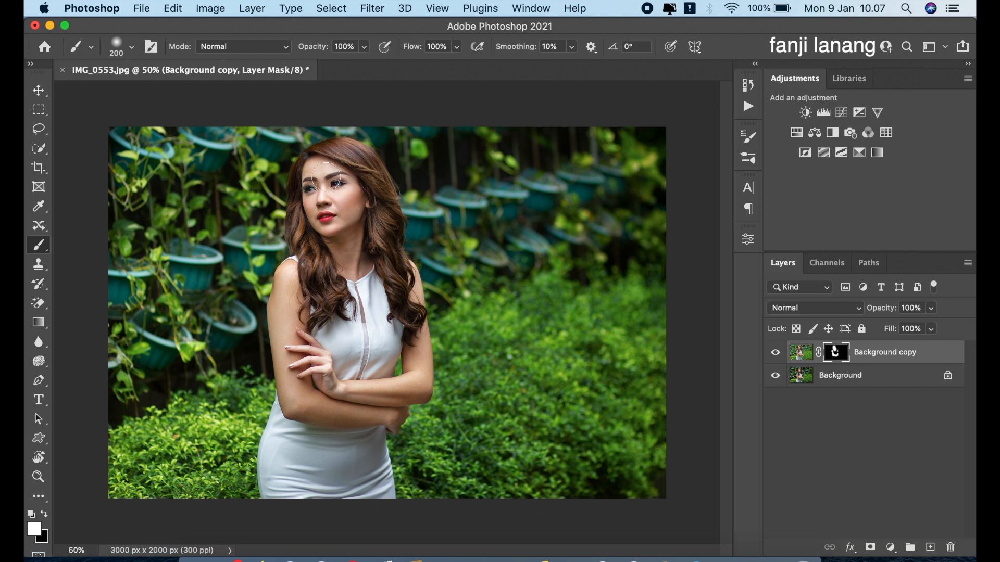
left_click(774, 353)
left_click(774, 354)
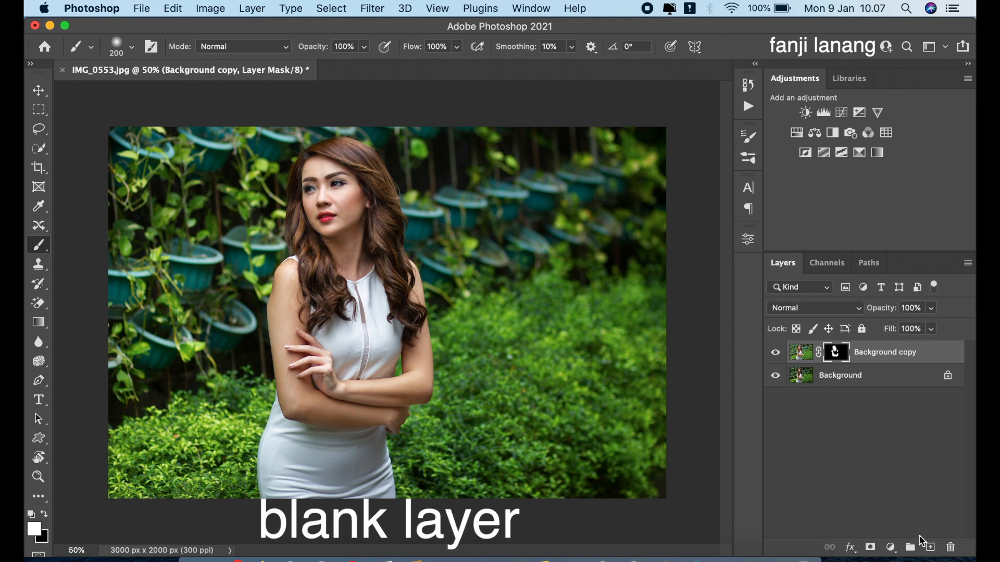
- Add a blank layer on top and fill it using Apply Image from the merged RGB image, changing the blending mode
left_click(930, 547)
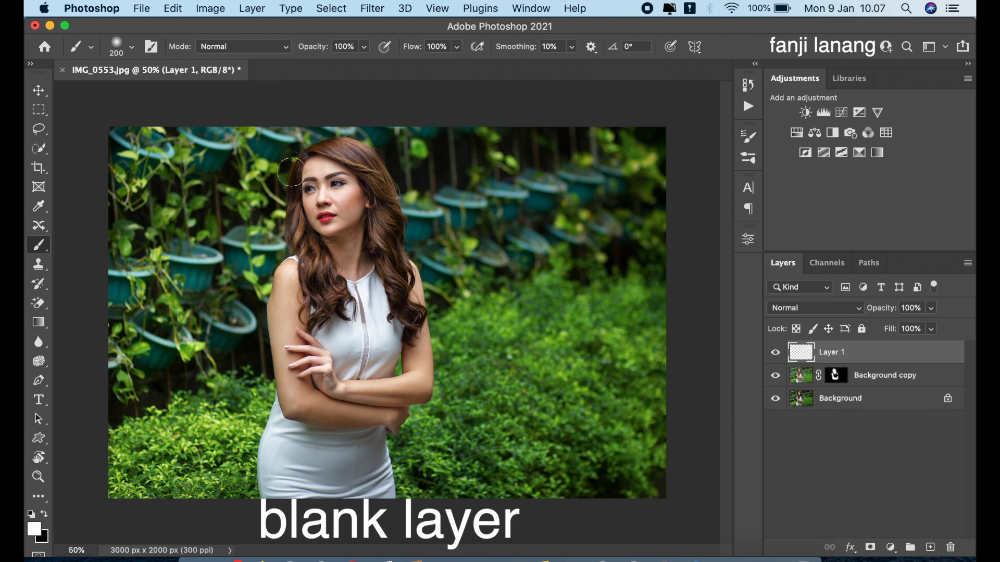
left_click(198, 9)
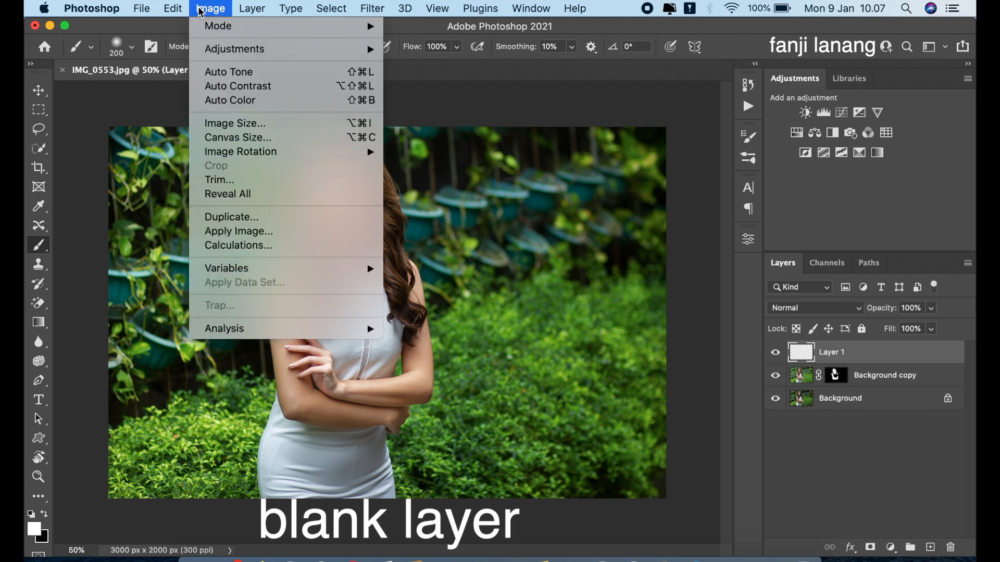
left_click(284, 237)
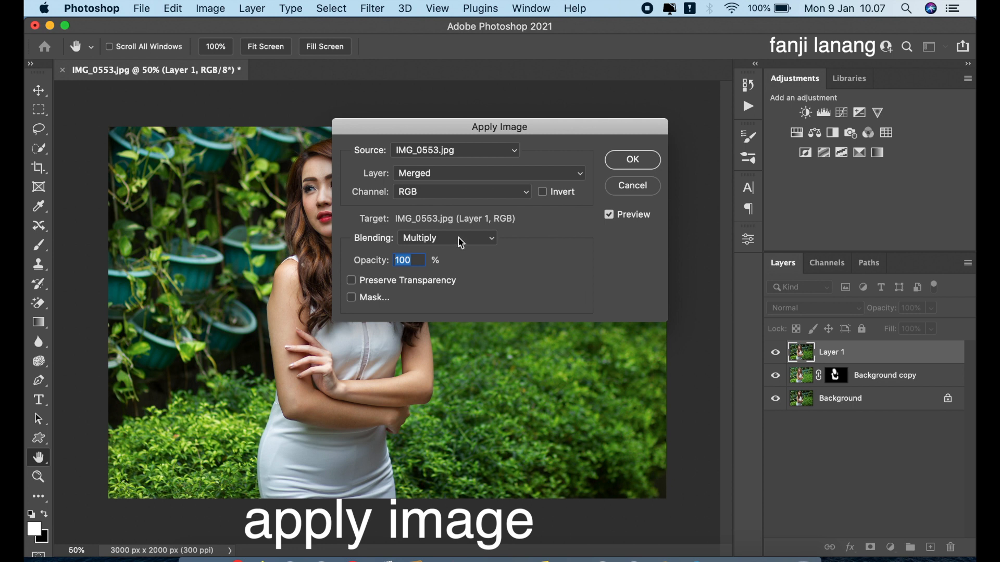
left_click(461, 239)
left_click(444, 205)
left_click(623, 168)
key("b")
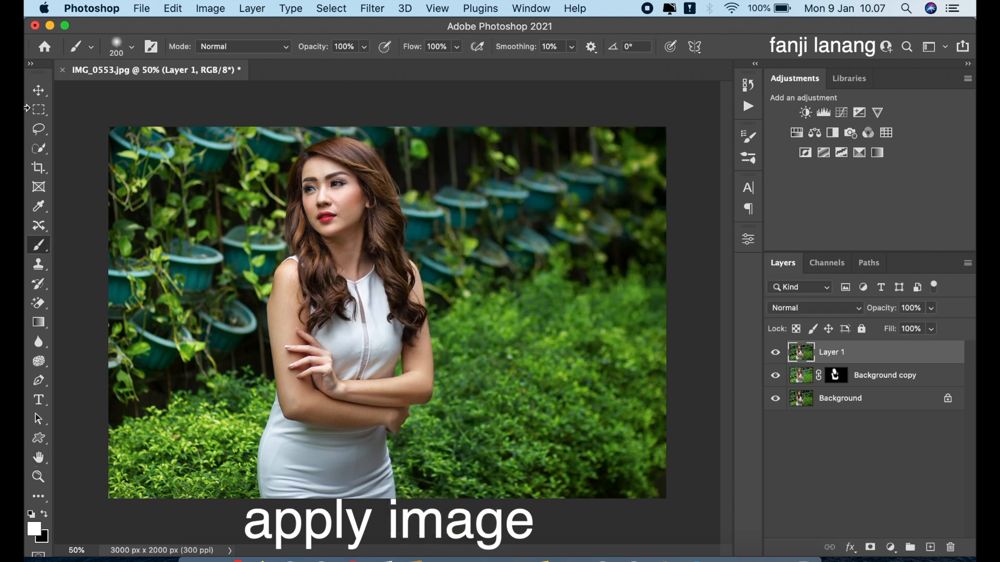
- Apply the Camera Raw Filter's Basic adjustments: Highlights -10, Shadows +25, Texture -15 and Clarity +10
left_click(40, 93)
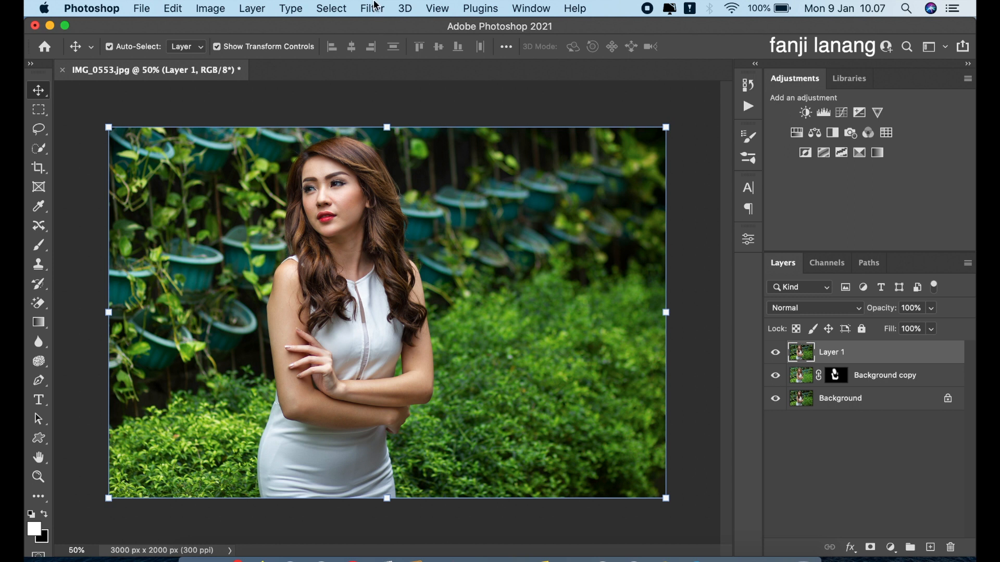
left_click(373, 7)
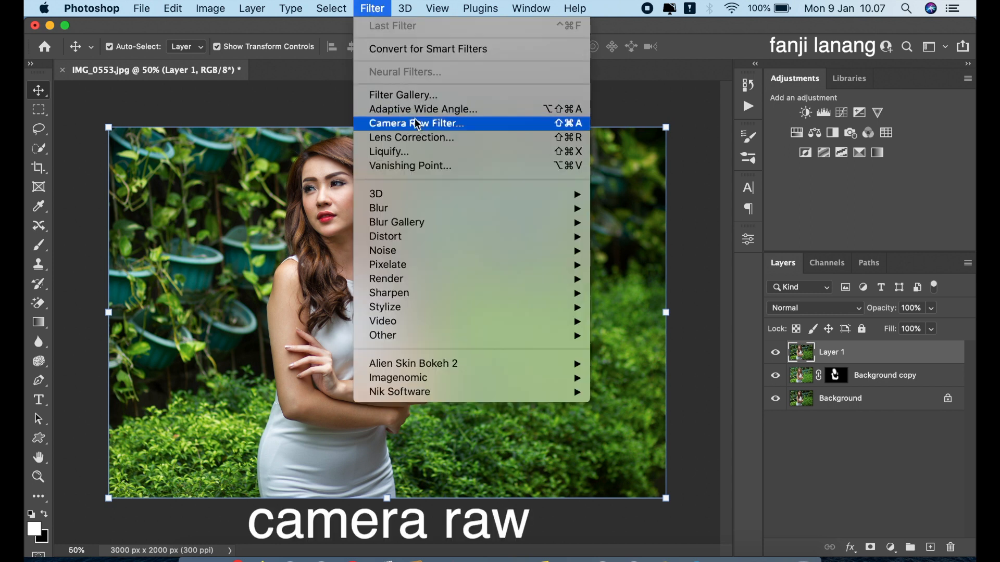
left_click(417, 123)
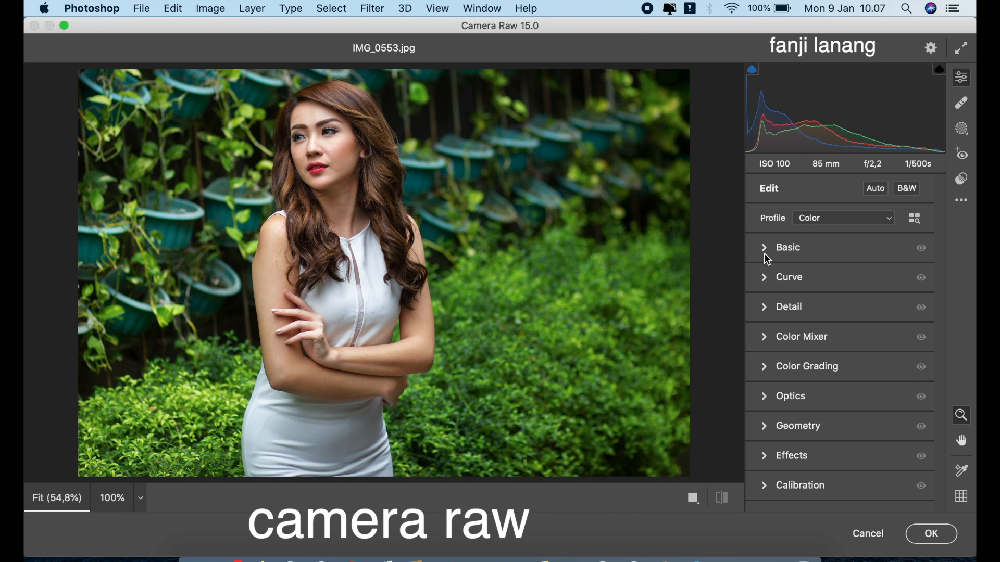
left_click(767, 259)
left_click(823, 357)
mouse_move(857, 383)
left_mouse_down()
mouse_move(880, 384)
mouse_move(868, 380)
mouse_move(865, 394)
mouse_move(861, 383)
left_mouse_up()
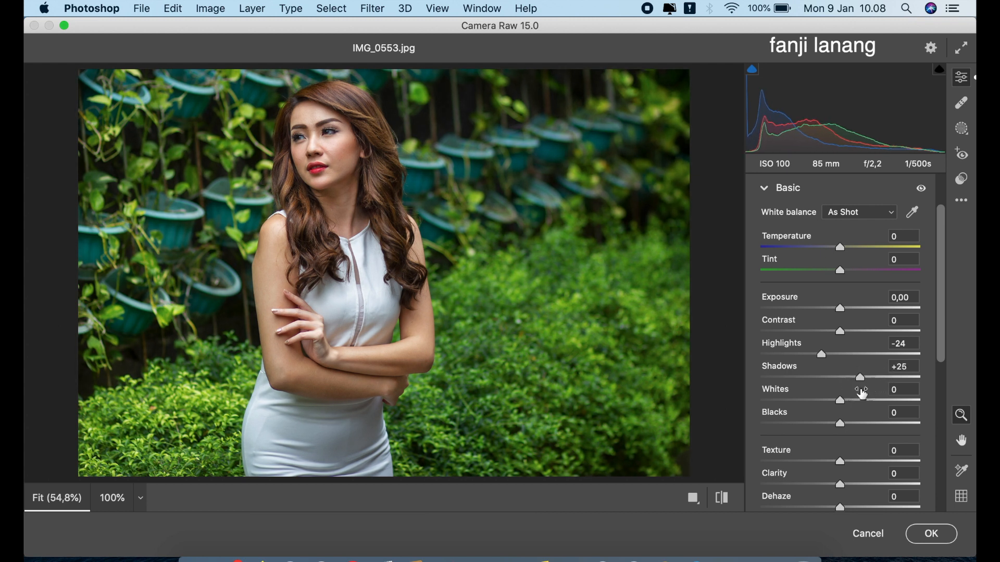
left_click_drag(830, 354, 833, 366)
left_click_drag(840, 461, 851, 491)
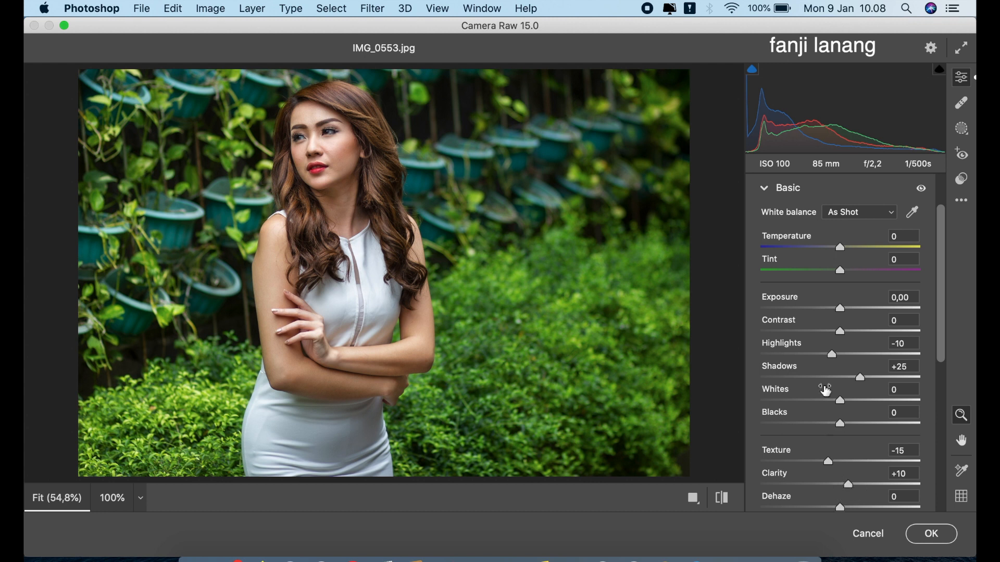
left_click(765, 189)
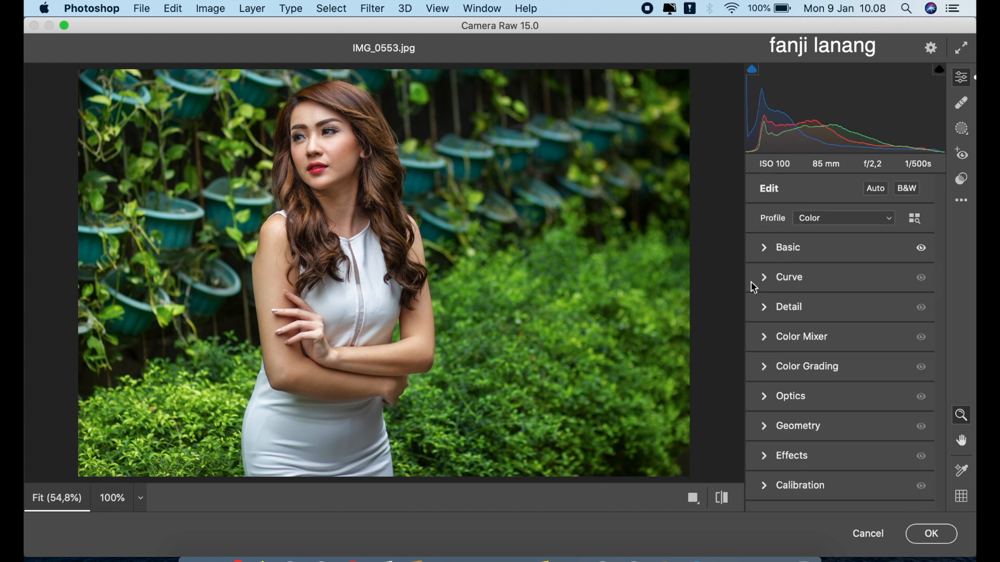
- Set the Color Mixer hue values to Greens +45, Aquas +85 and Blues -20
left_click(765, 337)
left_click(775, 271)
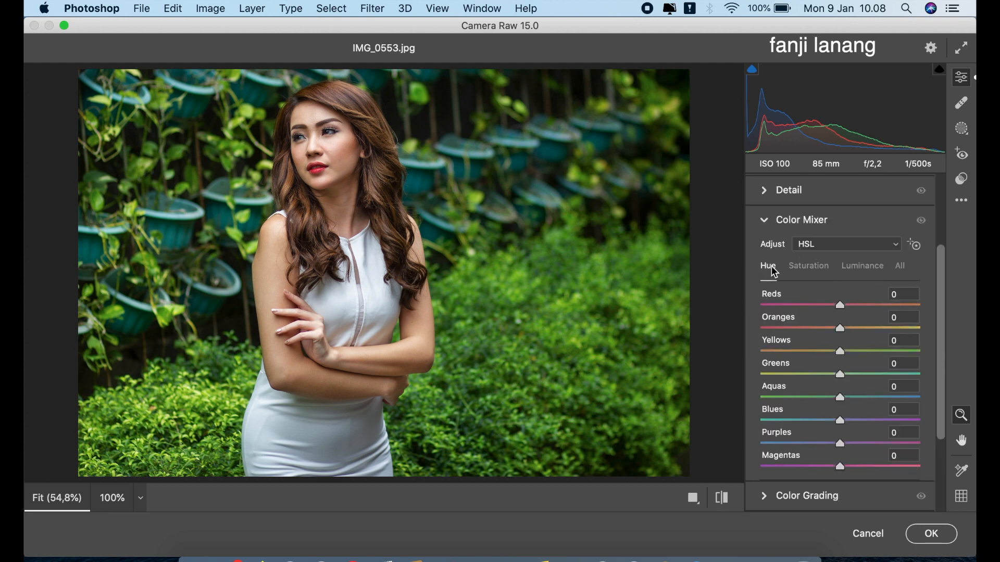
left_click_drag(846, 379, 909, 422)
left_click(874, 395)
left_click_drag(829, 423, 828, 428)
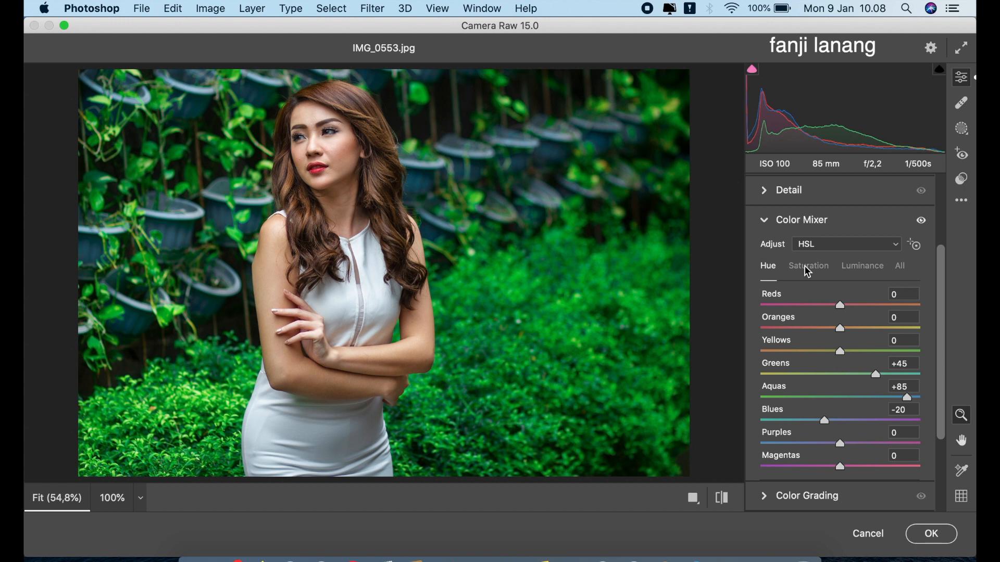
- Set the Color Mixer saturation values to Greens +10 and Aquas +25
left_click(808, 268)
left_click_drag(821, 398, 862, 419)
left_click_drag(836, 378, 851, 402)
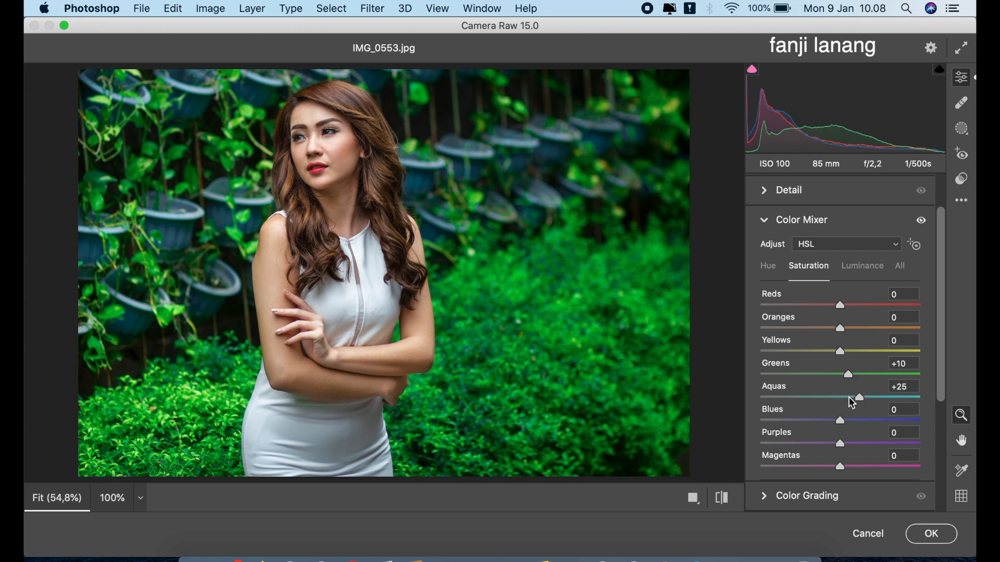
- Set the Color Mixer luminance values to Oranges +15 and Greens -10, and compare the edit with the original image
left_click(863, 266)
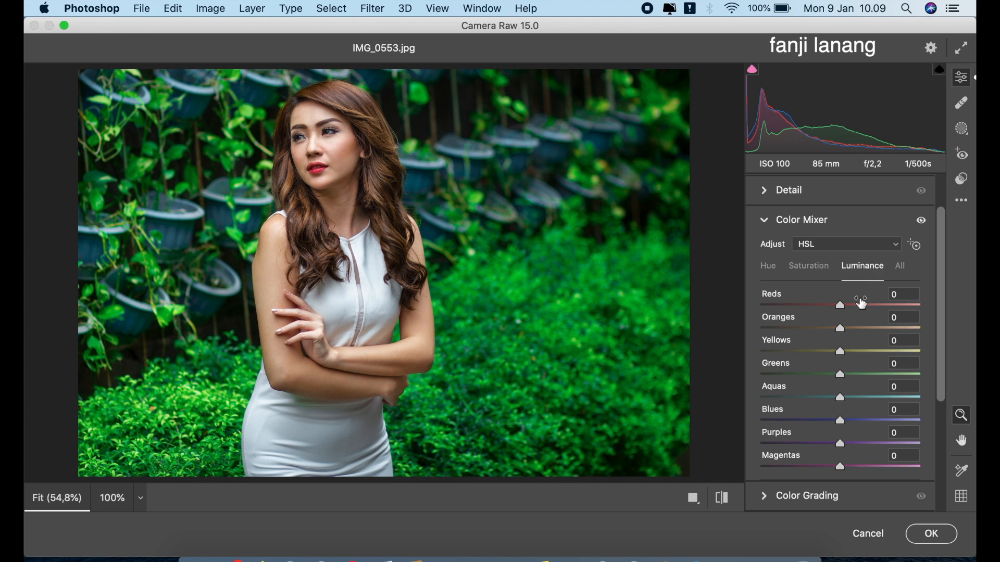
left_click(853, 329)
left_click_drag(854, 332, 852, 333)
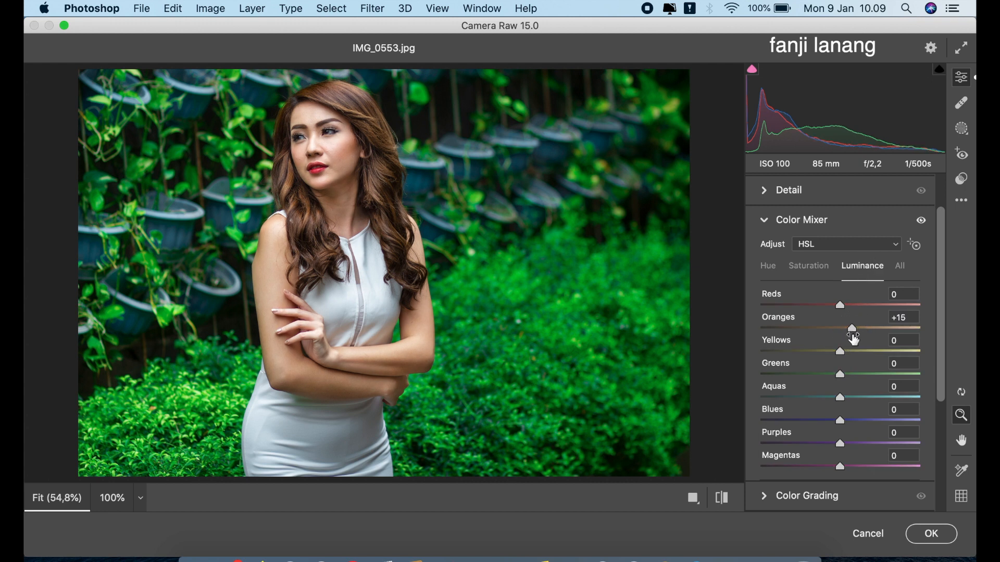
left_click(832, 376)
left_click_drag(832, 376, 833, 378)
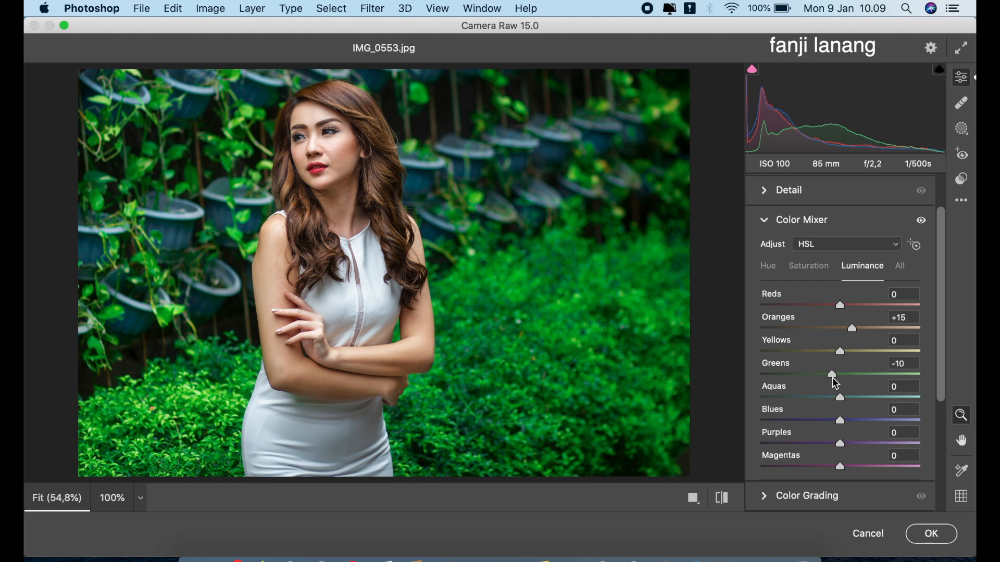
left_click(765, 220)
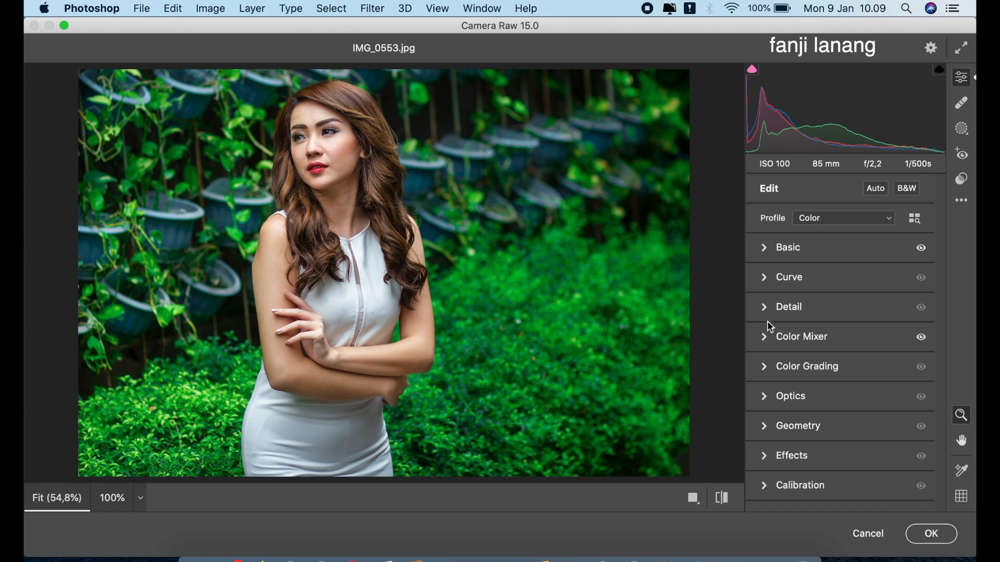
left_click(722, 498)
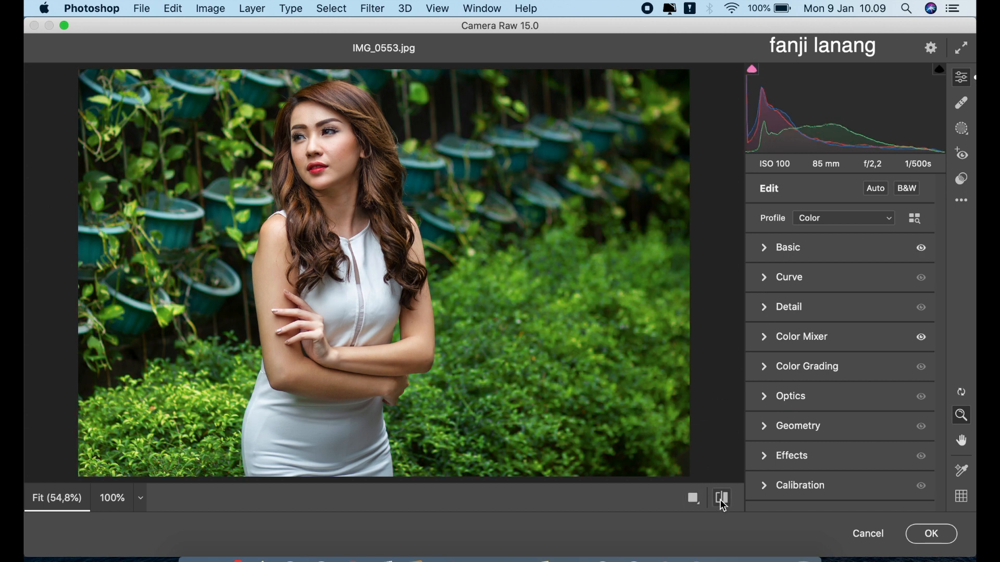
left_click(722, 503)
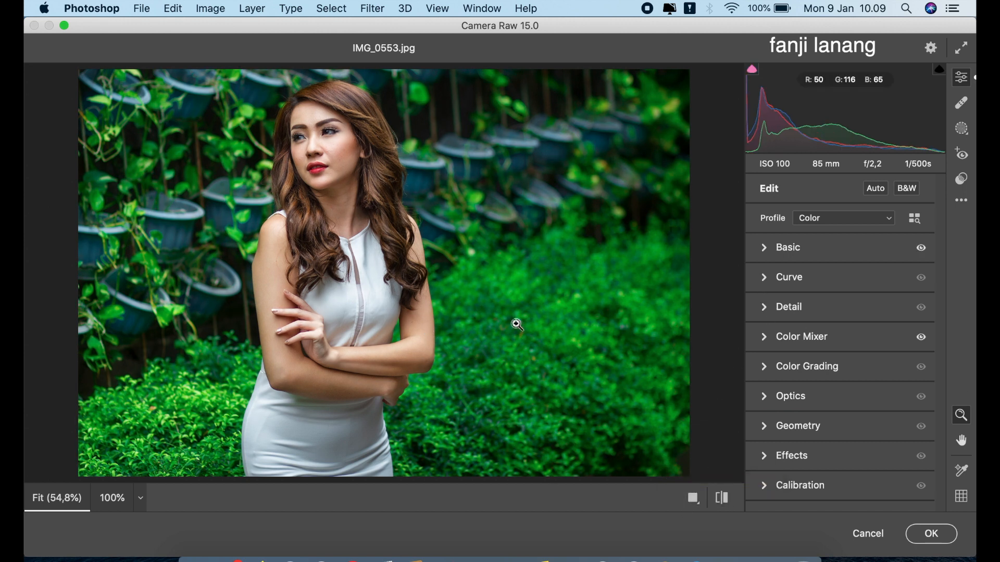
- Tint the Color Grading midtones with Hue 190 and Saturation 15
left_click(769, 371)
left_click(852, 211)
left_click(843, 420)
mouse_move(846, 423)
left_mouse_down()
mouse_move(795, 442)
mouse_move(786, 458)
left_mouse_up()
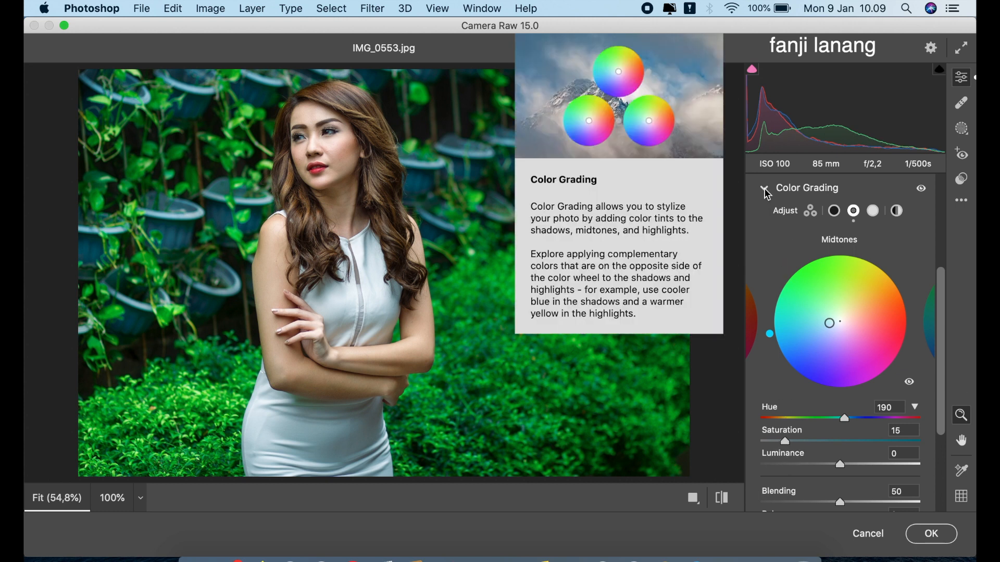
left_click(764, 189)
- Set the Color Mixer hue values to Oranges -20 and Yellows -20
left_click(766, 336)
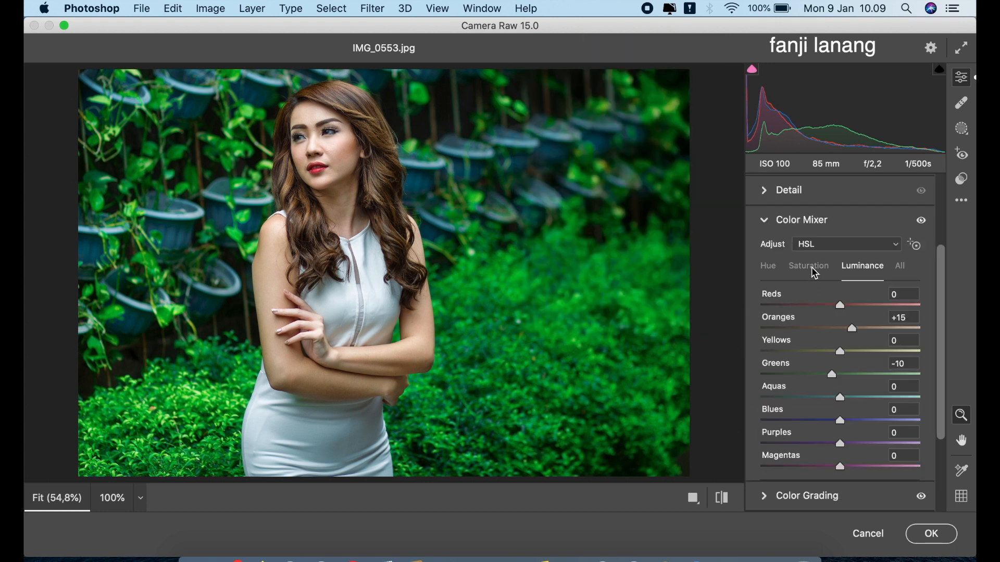
left_click(767, 266)
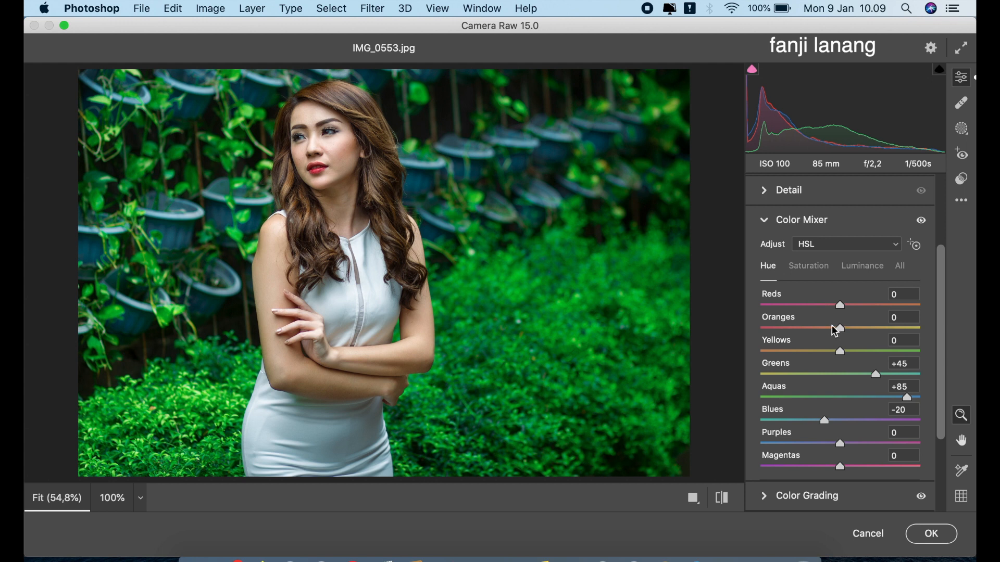
left_click_drag(799, 328, 824, 356)
left_click(824, 349)
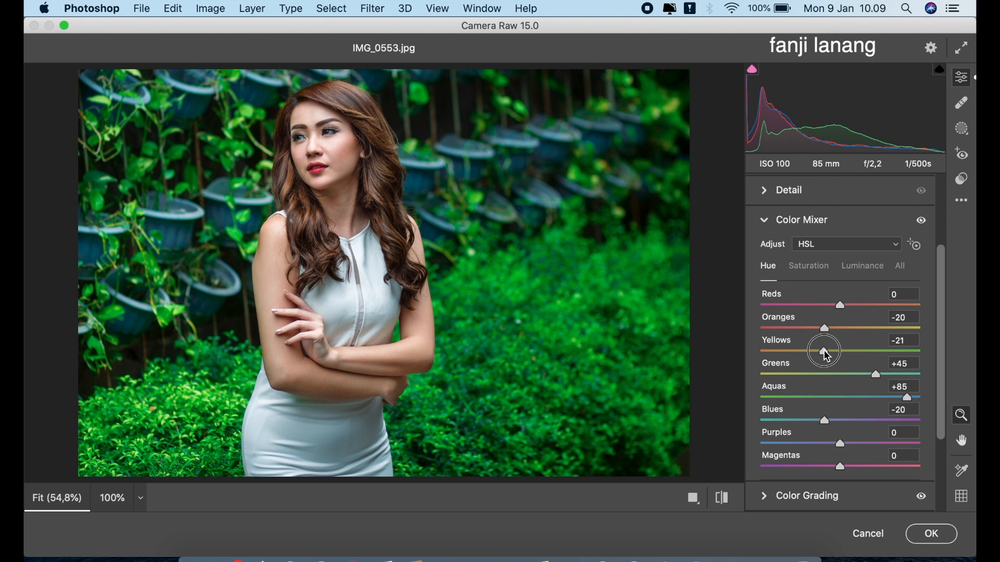
left_click(768, 221)
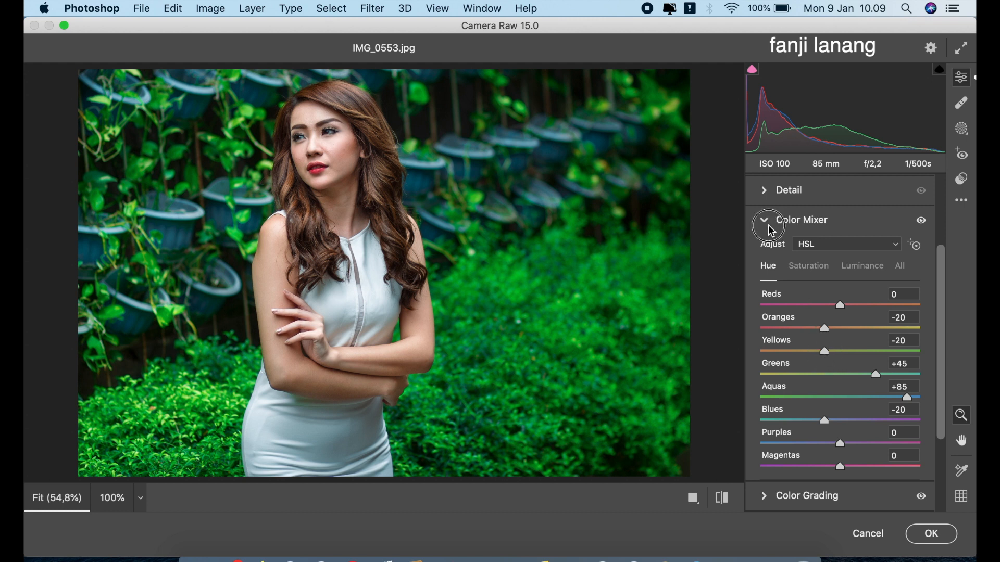
- Set the Calibration hues to Red Primary +51, Green Primary +80 and Blue Primary -15, and compare the edit with the original image
left_click(765, 489)
left_click_drag(874, 335, 883, 341)
left_click_drag(866, 404, 904, 436)
left_click_drag(830, 480, 828, 485)
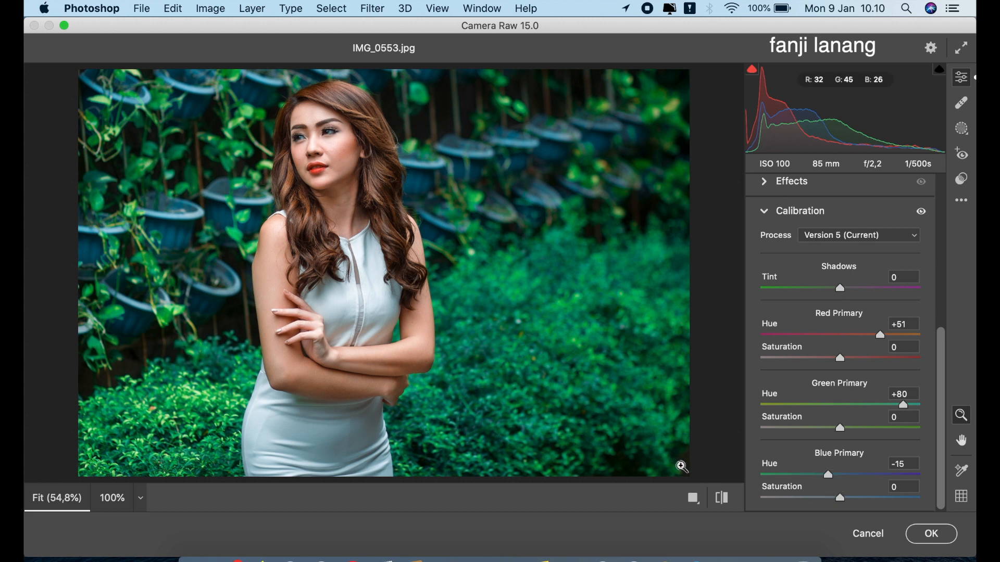
left_click(720, 500)
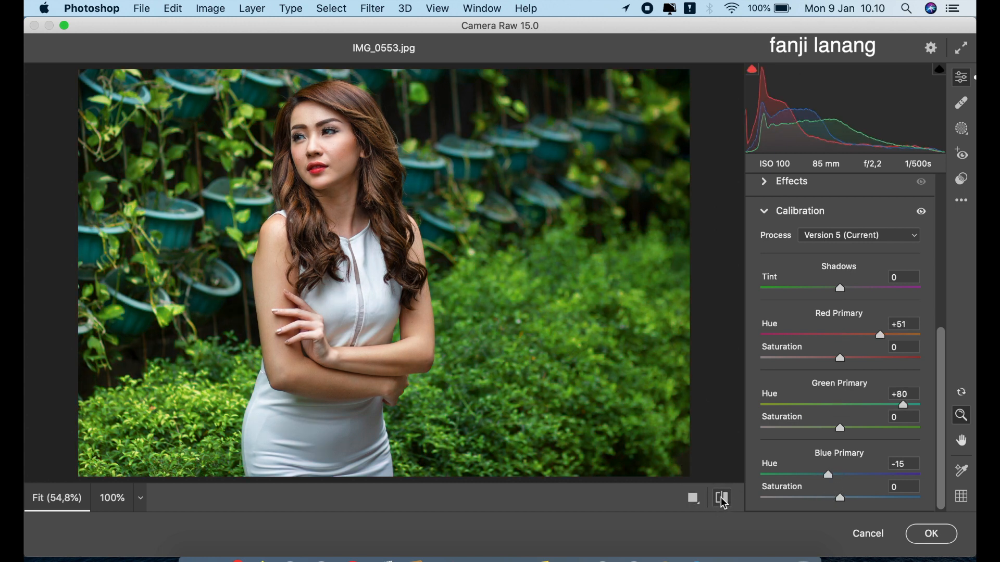
left_click(722, 500)
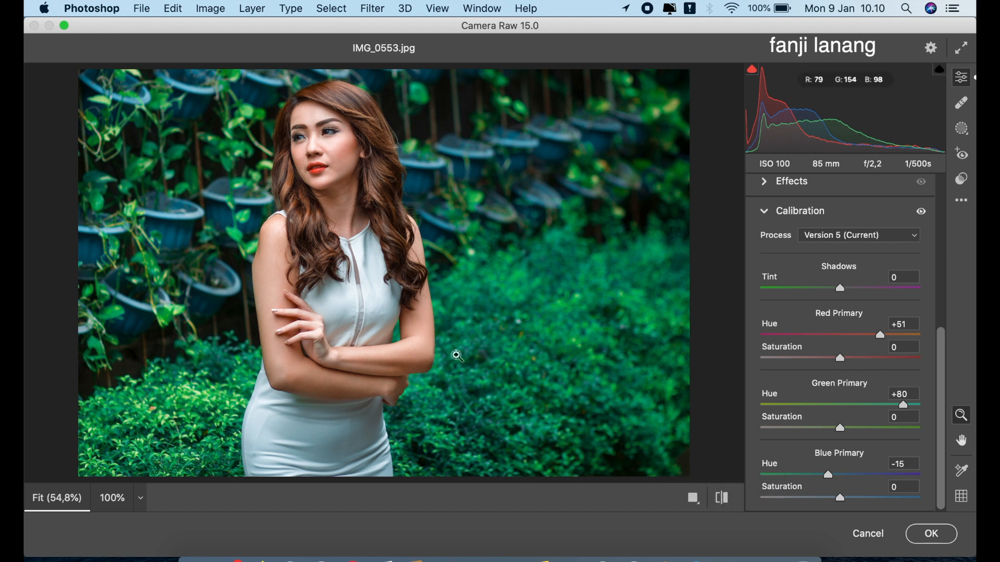
- Set the Calibration saturations to Green Primary +10, Red Primary +10 and Blue Primary +5, and the Red Primary hue to +55
left_click_drag(833, 425, 850, 453)
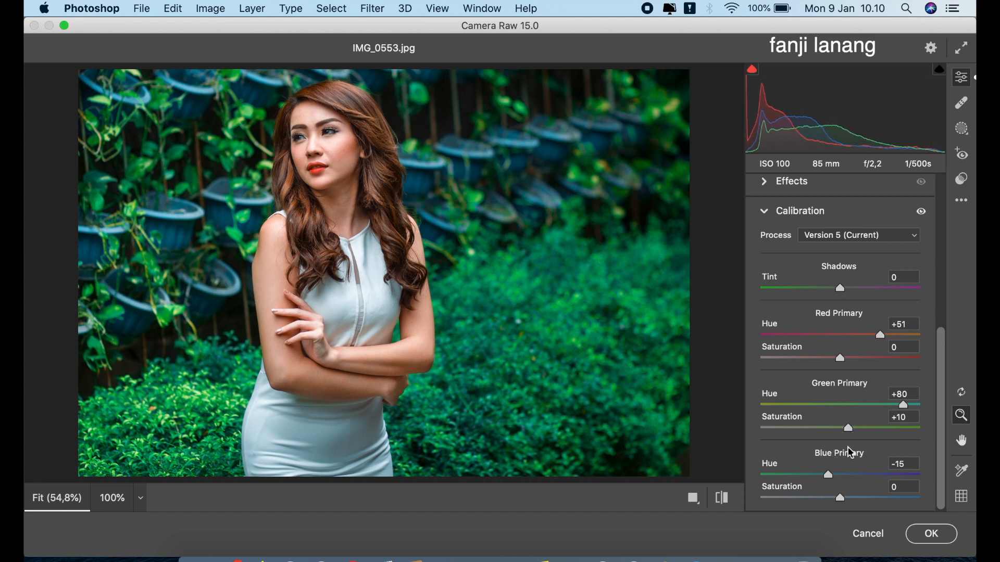
mouse_move(854, 364)
left_mouse_down()
mouse_move(808, 372)
mouse_move(852, 382)
left_mouse_up()
left_click_drag(889, 337, 886, 348)
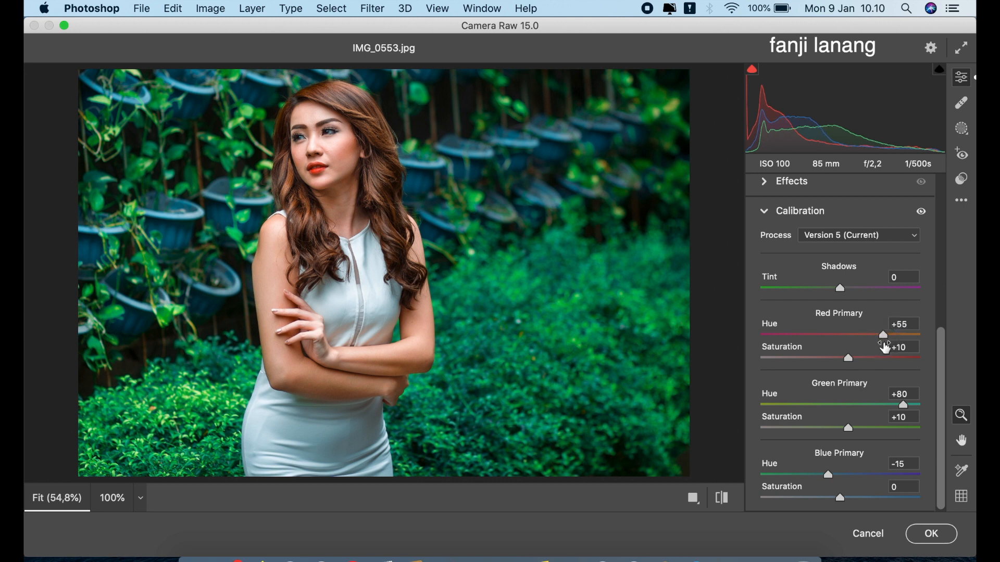
mouse_move(828, 503)
left_mouse_down()
mouse_move(856, 502)
mouse_move(848, 505)
left_mouse_up()
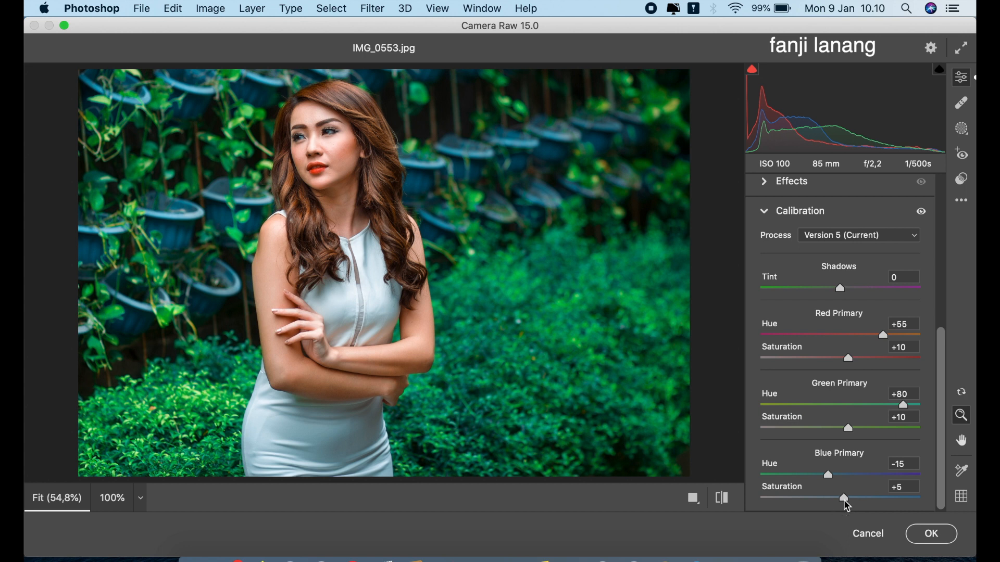
left_click(725, 500)
- Set the Green Primary saturation to 0, compare with the original image, and apply the Camera Raw Filter
left_click_drag(854, 432, 843, 433)
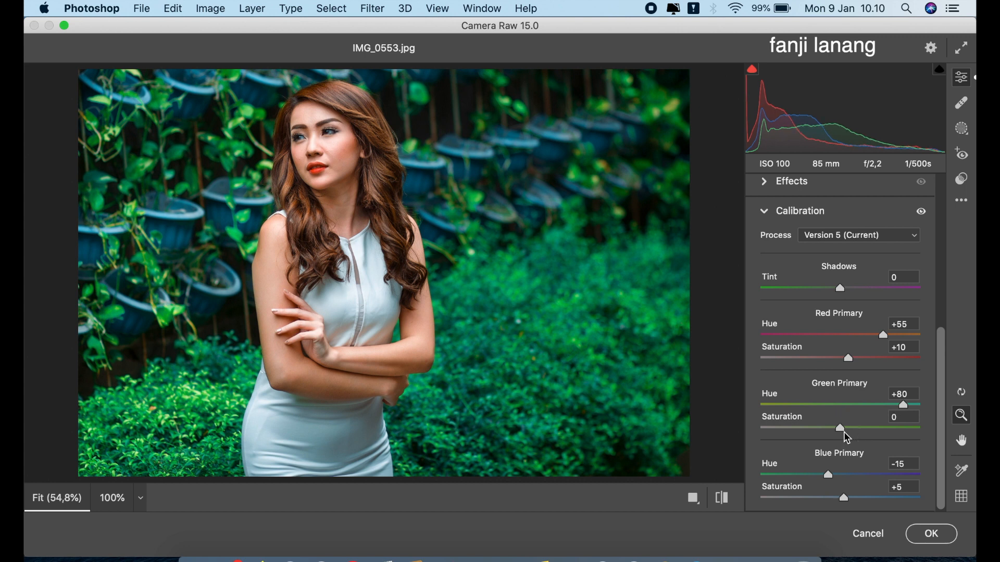
left_click(723, 498)
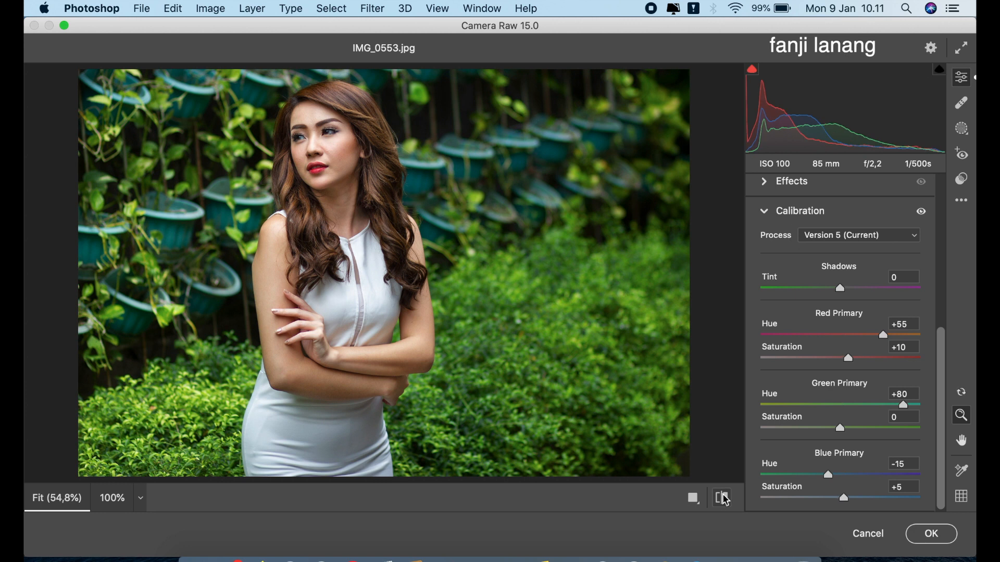
left_click(726, 500)
left_click(930, 535)
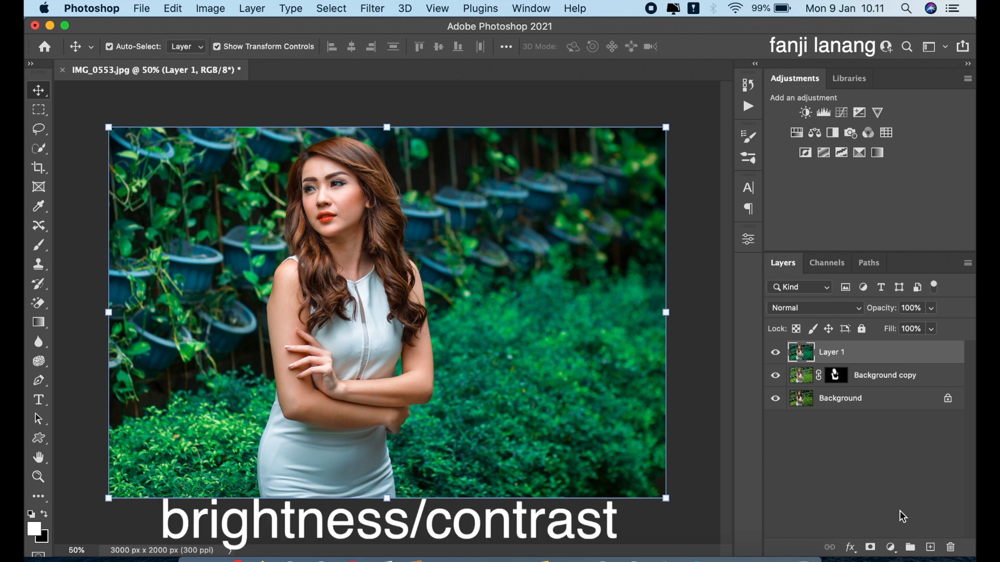
- Add a Brightness/Contrast adjustment layer above the graded layer with Brightness 10
left_click(890, 547)
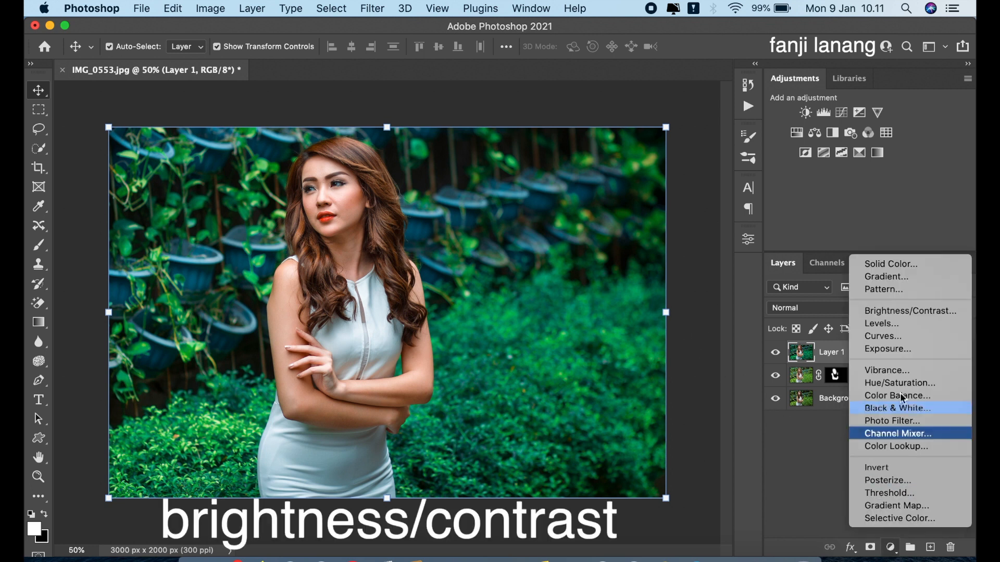
left_click(909, 310)
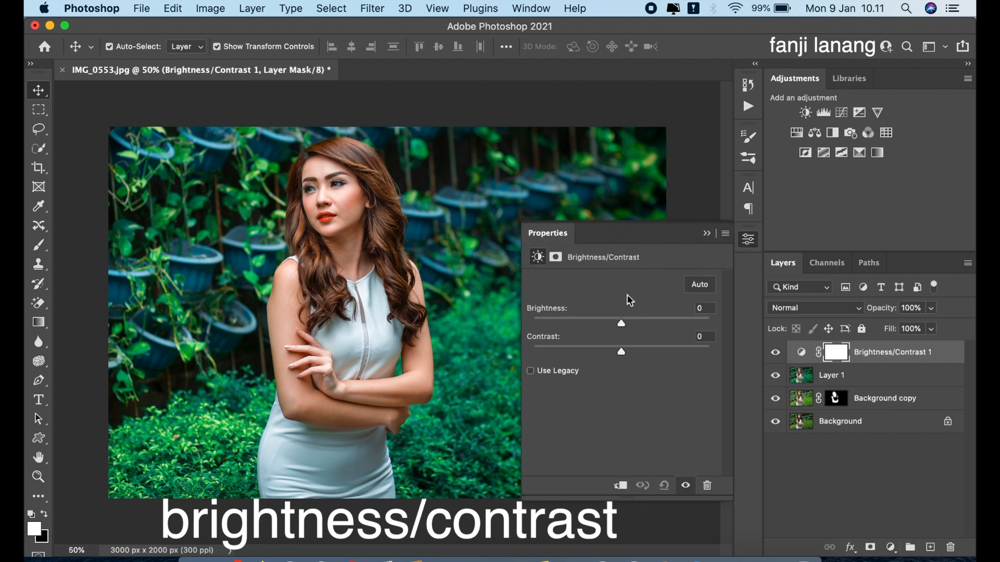
left_click_drag(628, 319, 629, 321)
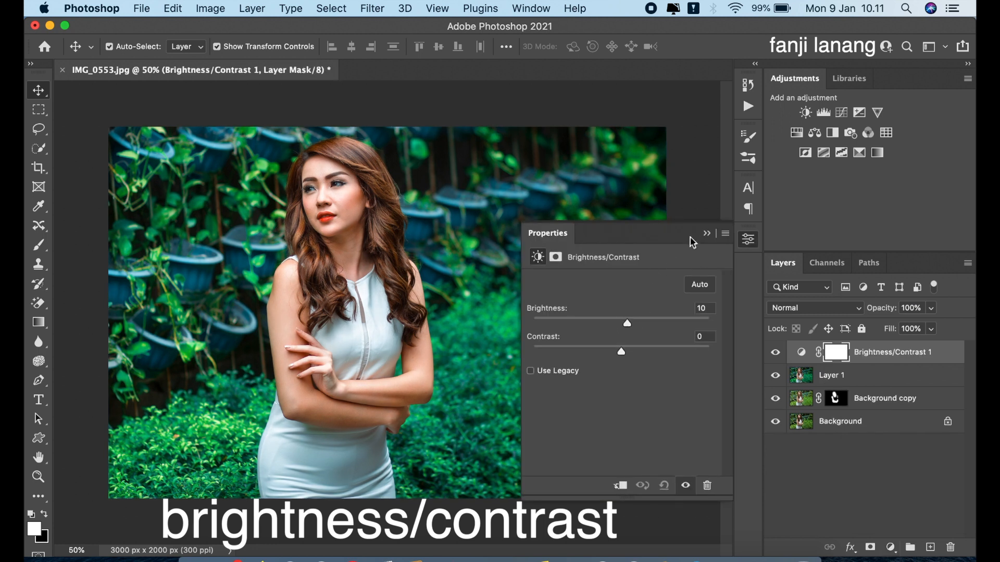
left_click(707, 234)
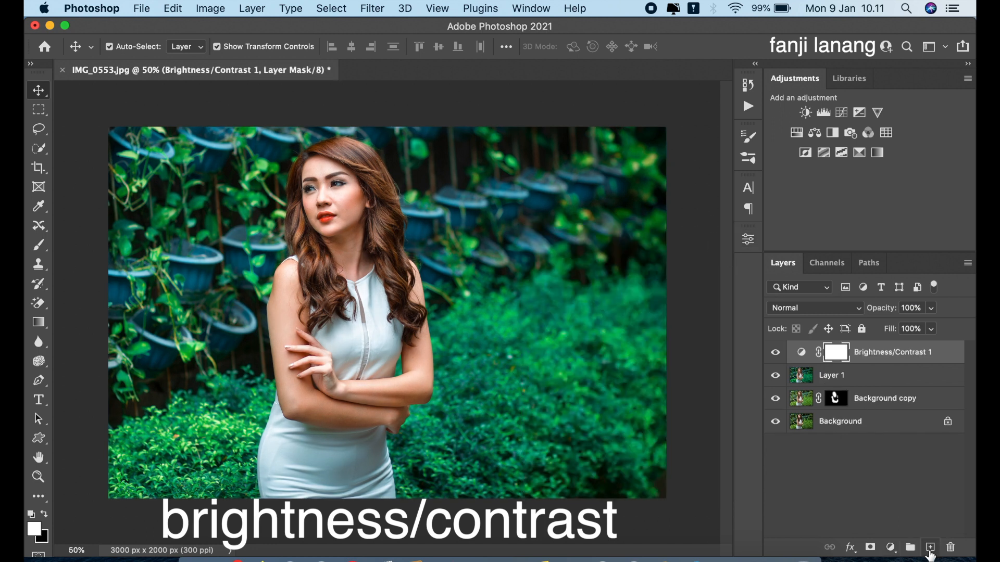
- Add a new empty layer and set up the signature brush at a size of 400 px
left_click(930, 546)
left_click(38, 245)
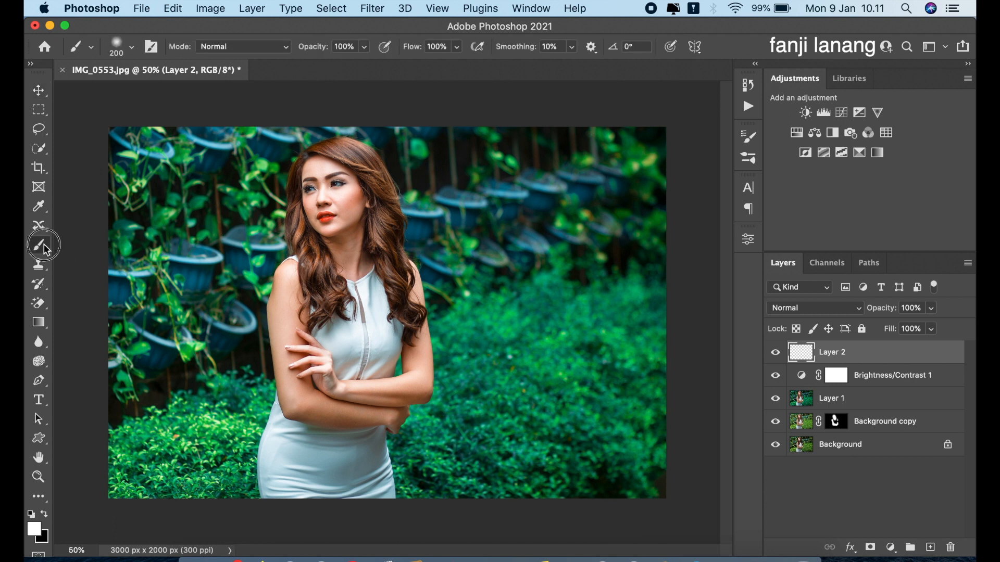
left_click(132, 50)
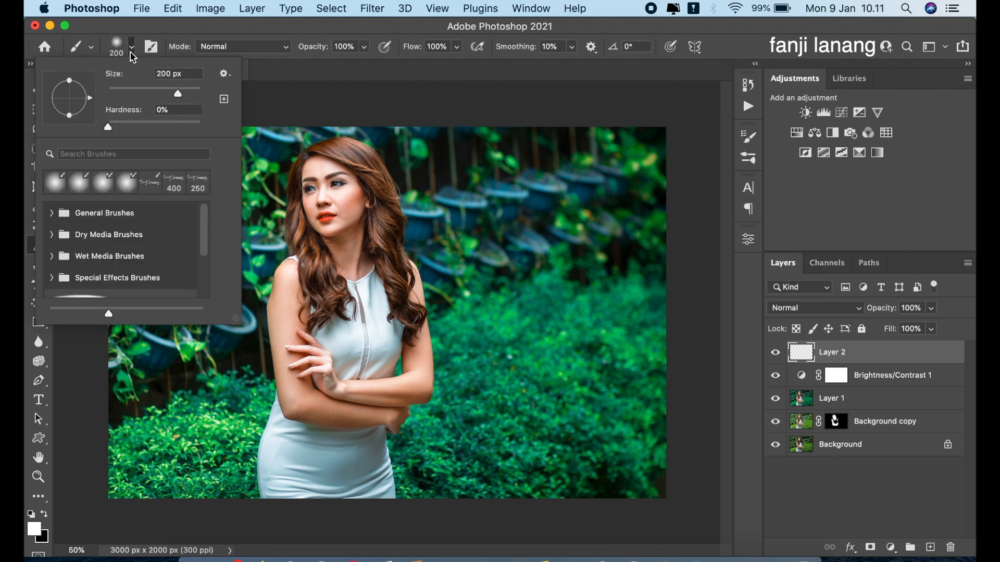
left_click(148, 186)
left_click(326, 78)
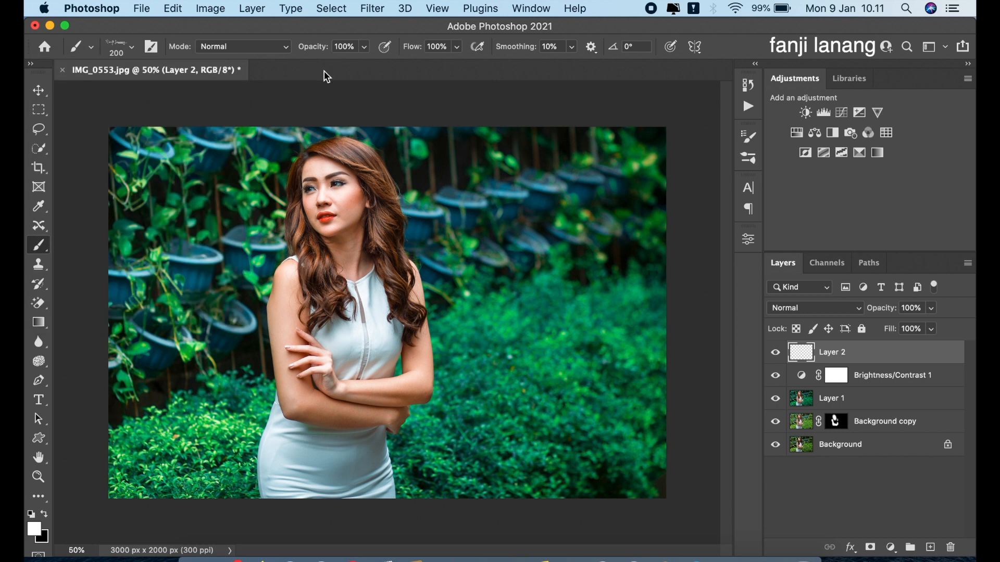
key("bracketright")
key("bracketright")
key("bracketright")
key("bracketright")
key("bracketright")
key("bracketright")
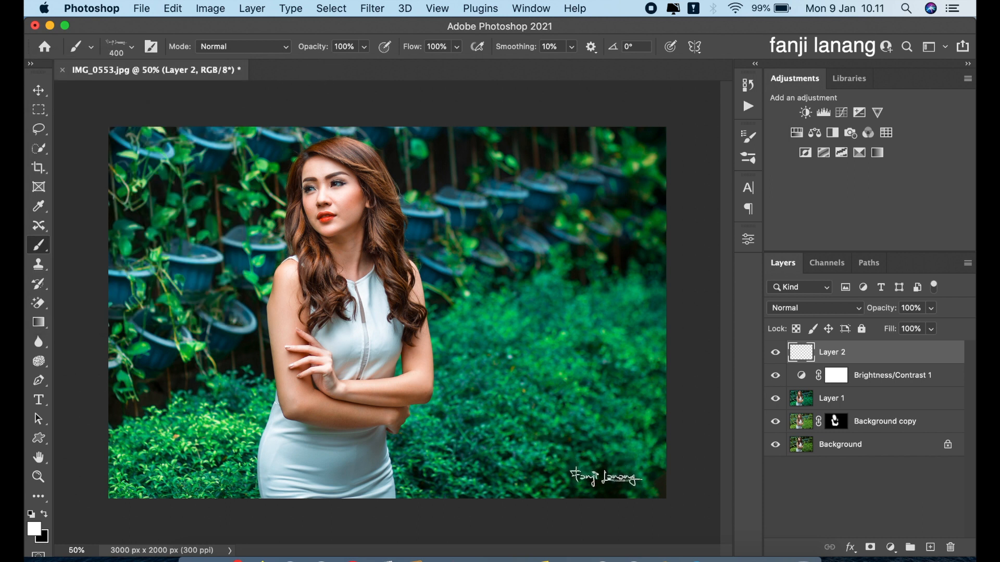